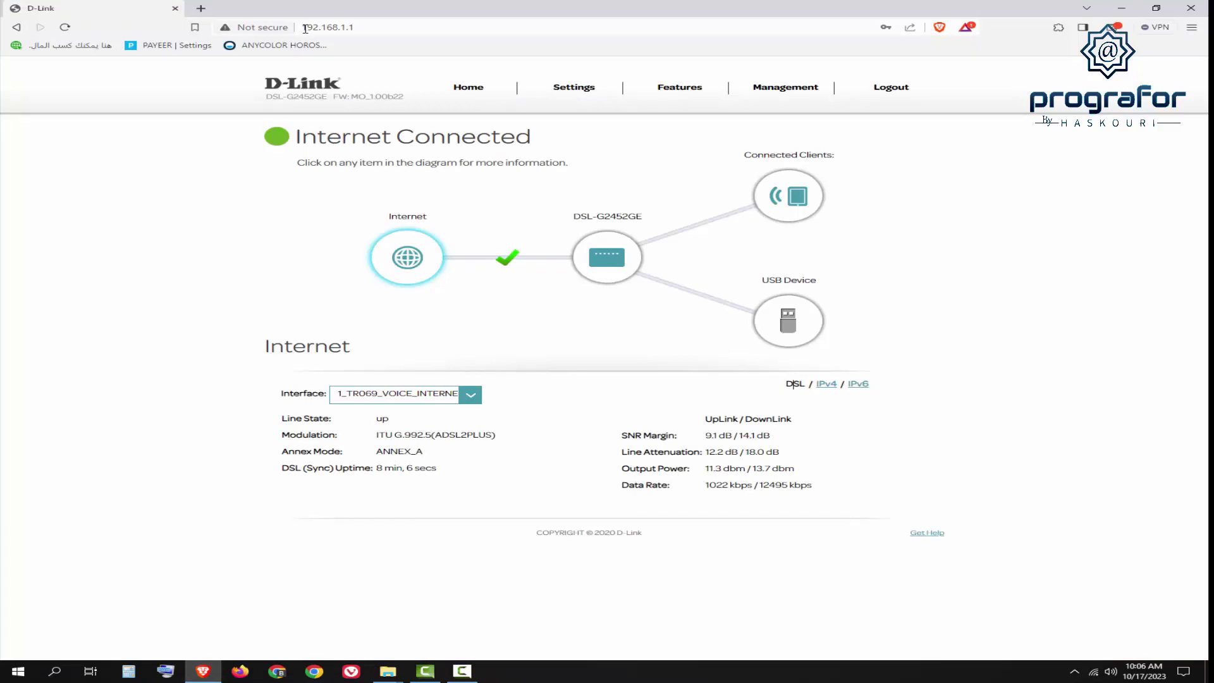
# Step: Reload the router page at 192.168.1.1 and choose admin as the login username
pyautogui.click(65, 28)
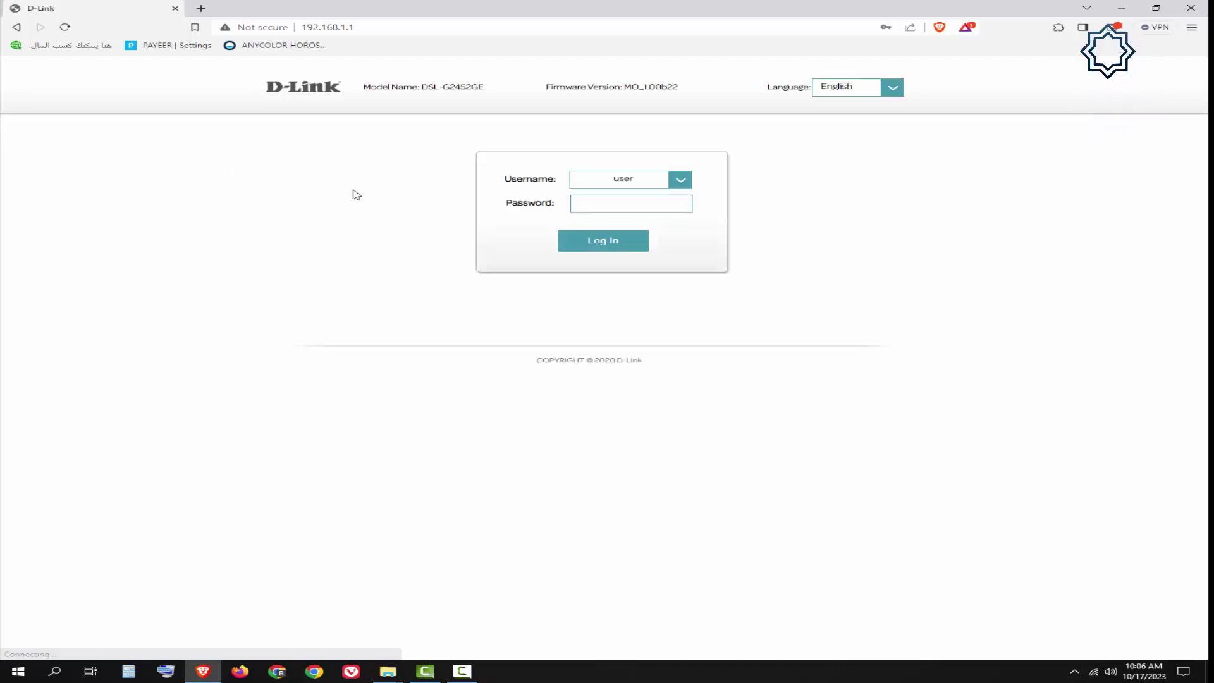
pyautogui.click(682, 184)
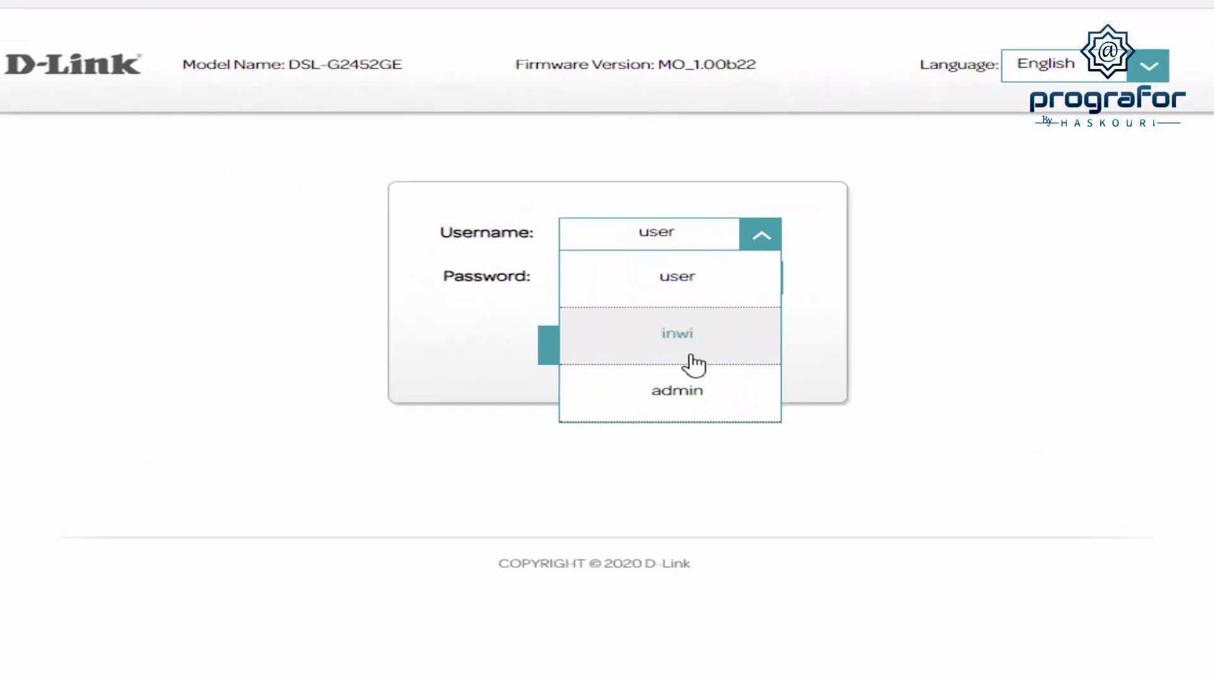
pyautogui.click(667, 400)
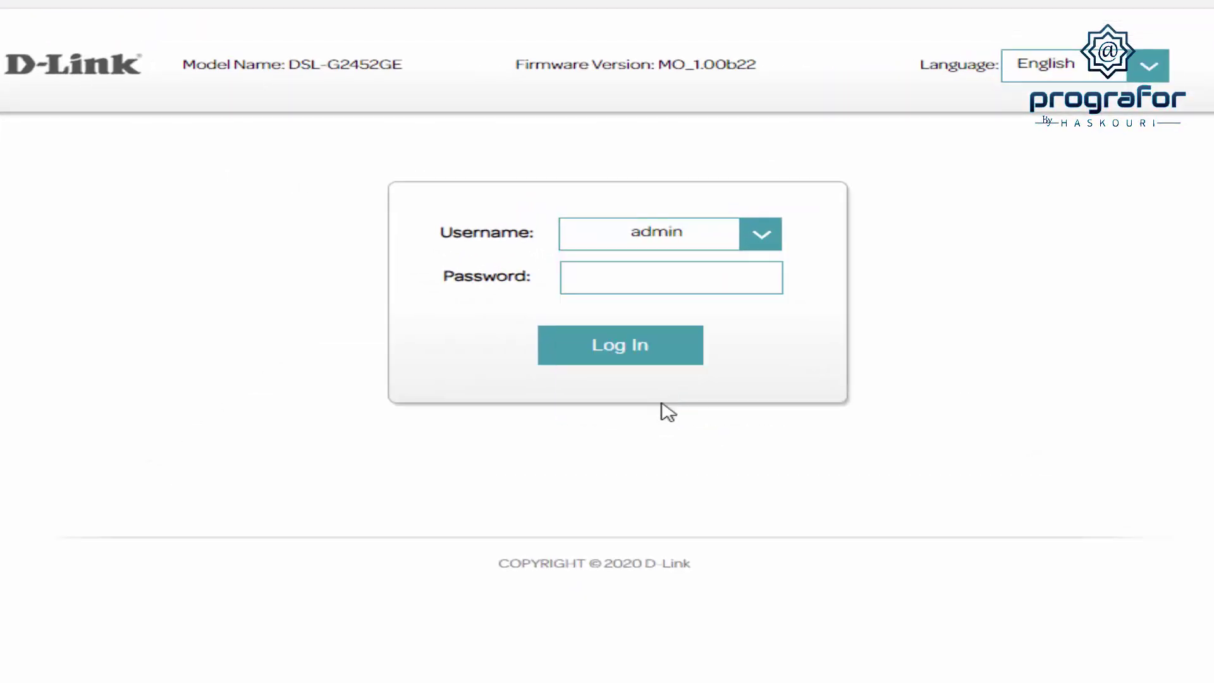
pyautogui.click(750, 244)
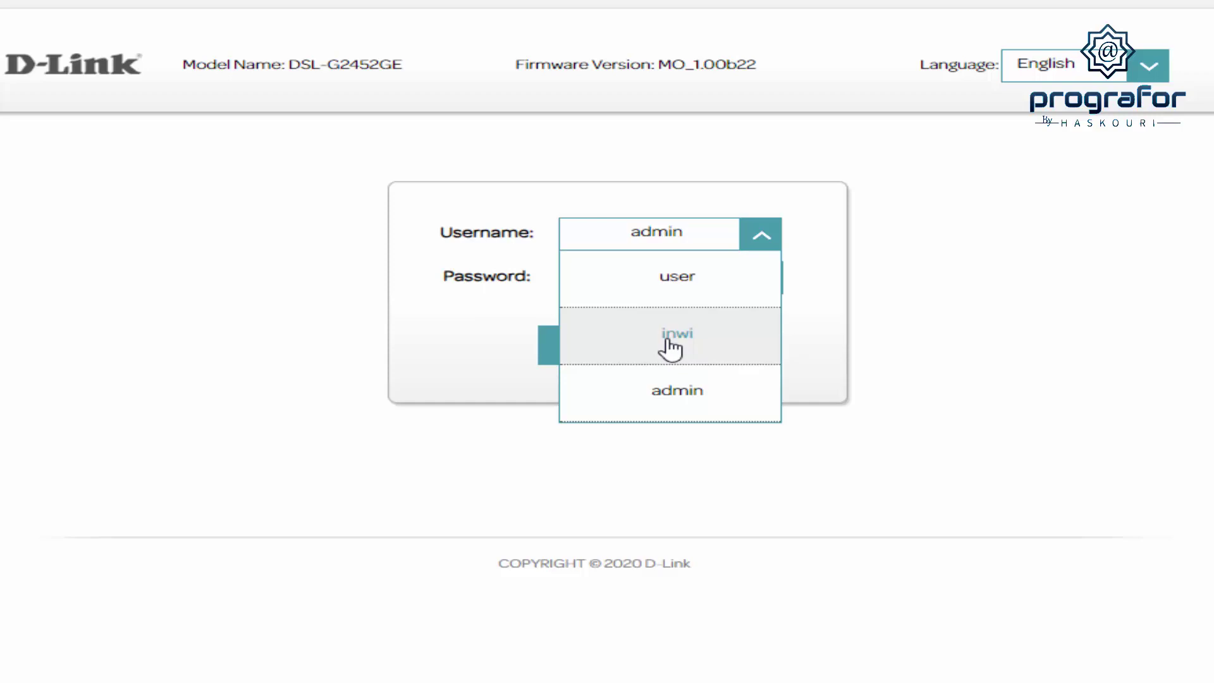
pyautogui.click(704, 413)
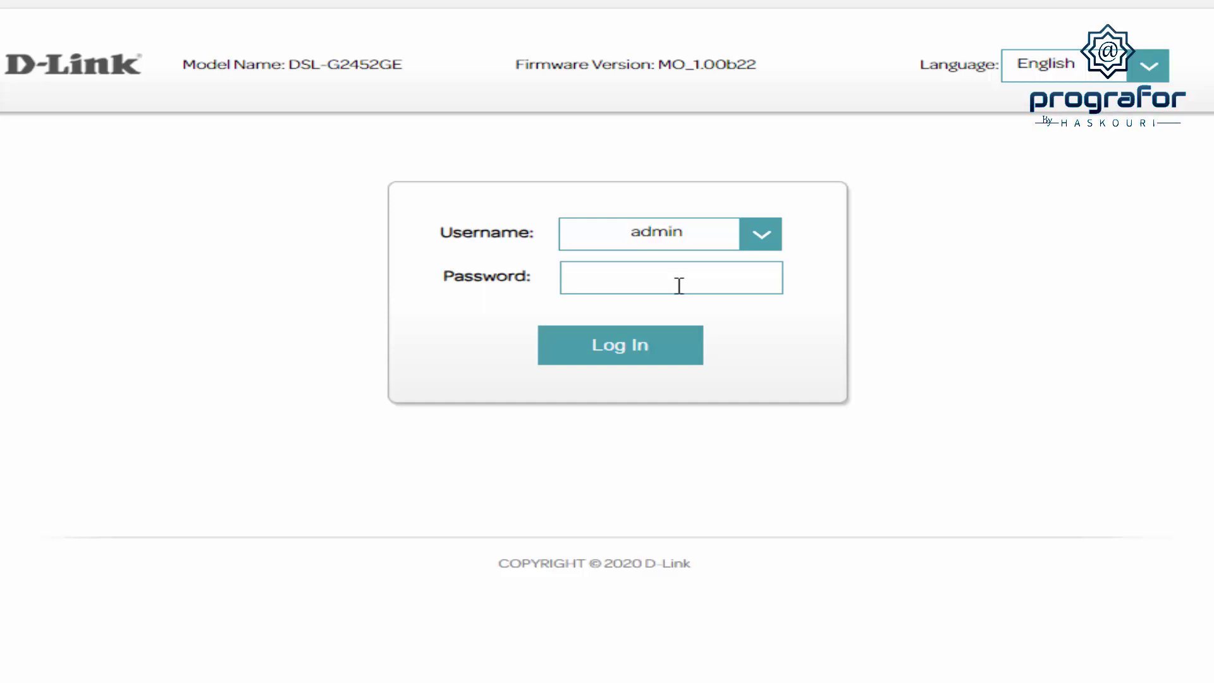
# Step: Fill in the saved admin account password and log in to the router
pyautogui.click(680, 291)
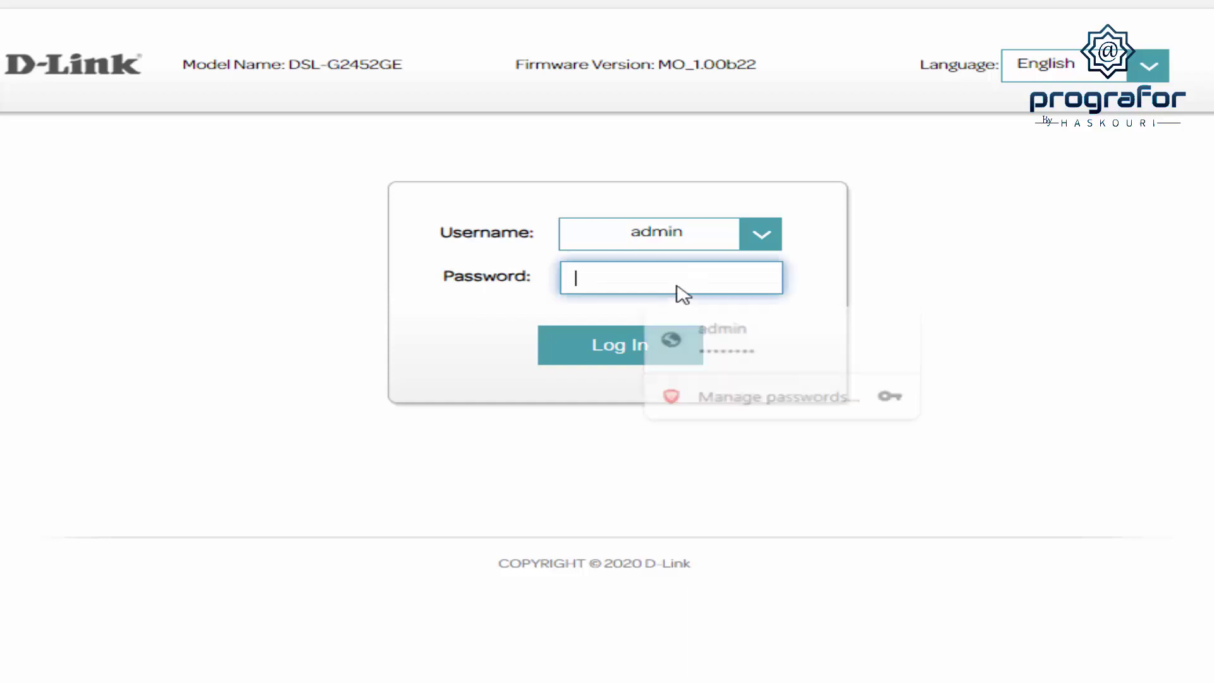
pyautogui.click(669, 271)
pyautogui.click(718, 347)
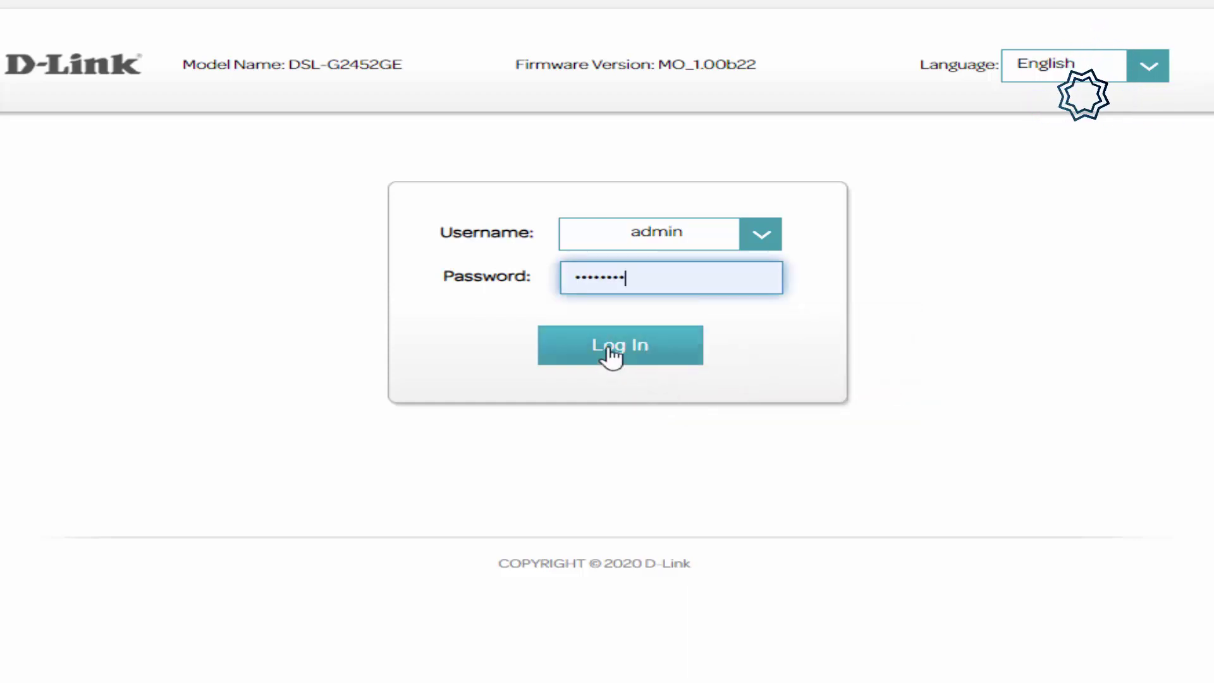
pyautogui.click(613, 355)
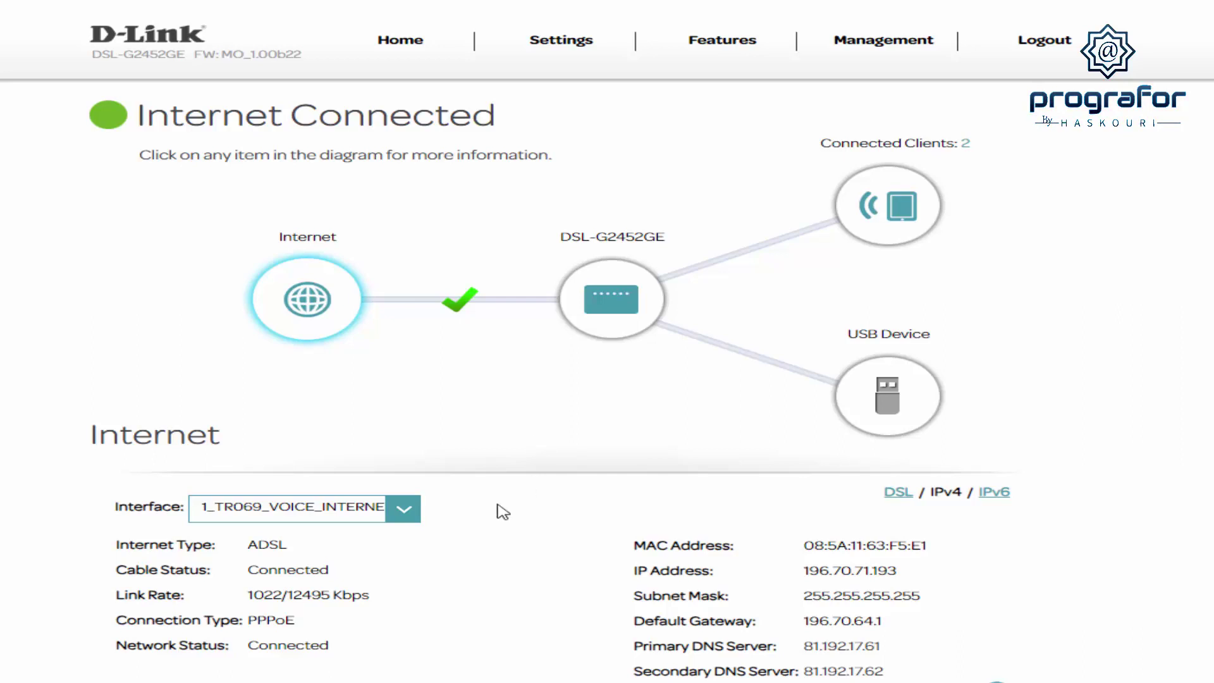
# Step: Open the TR069 feature settings, make sure CWMP is set to Deactivated, and save the settings
pyautogui.moveTo(707, 58)
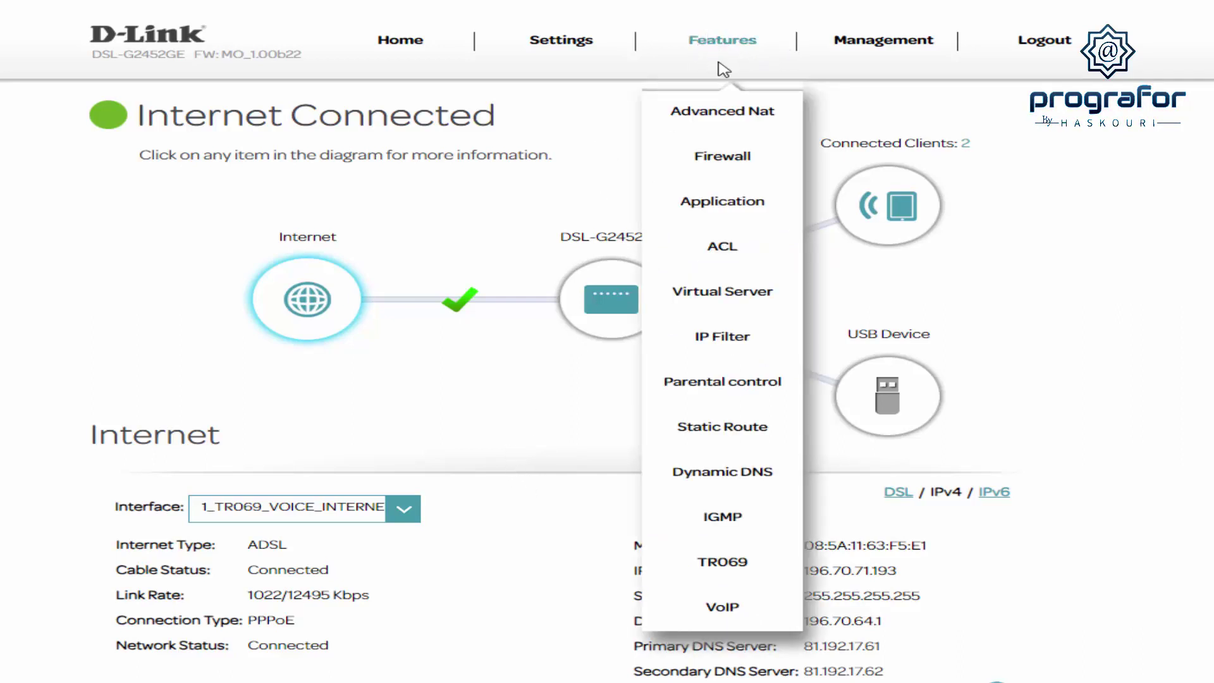
pyautogui.click(716, 564)
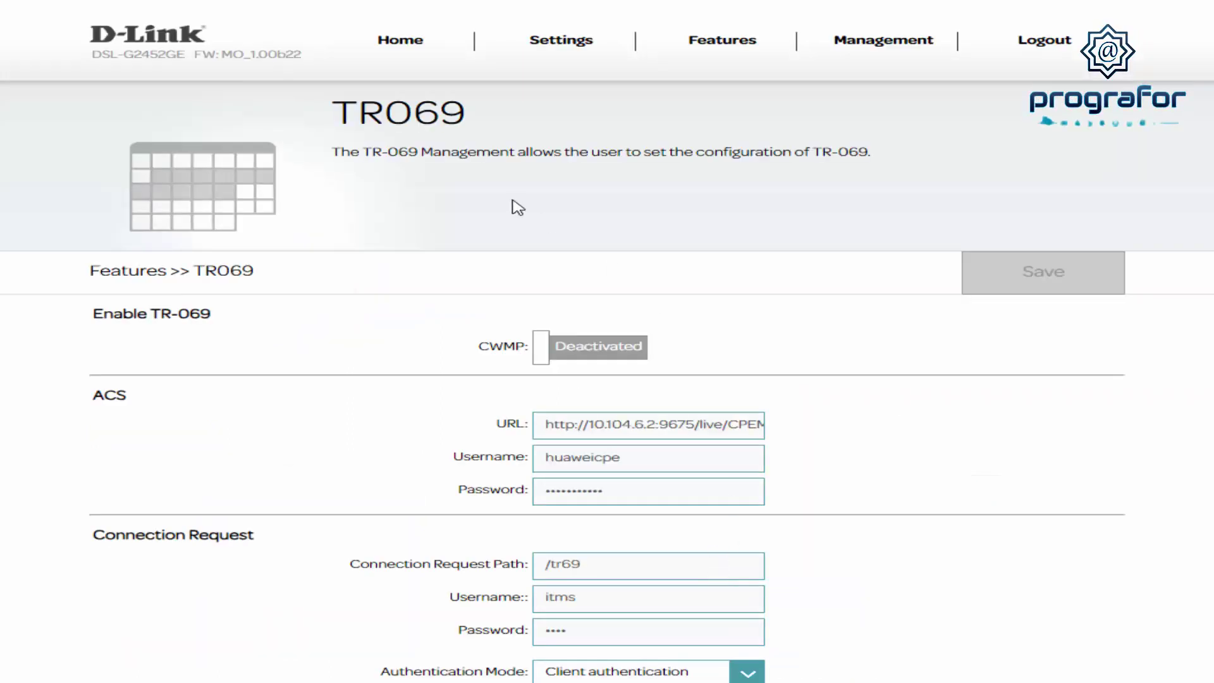
pyautogui.click(598, 349)
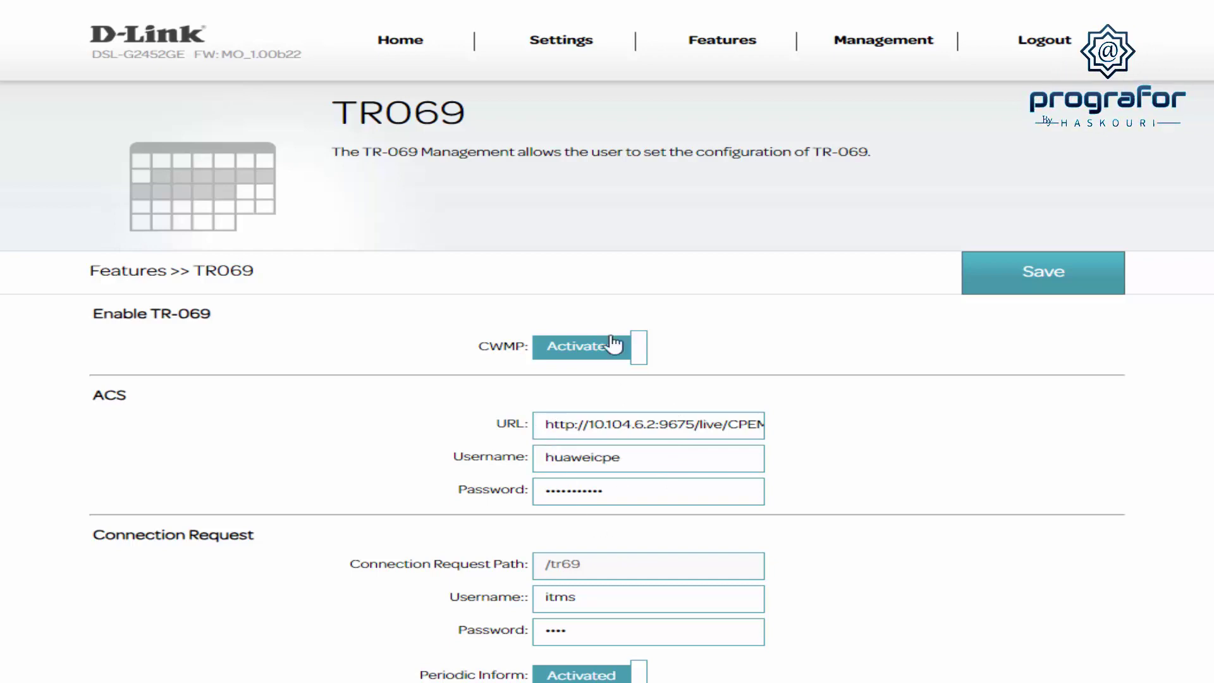
pyautogui.click(571, 354)
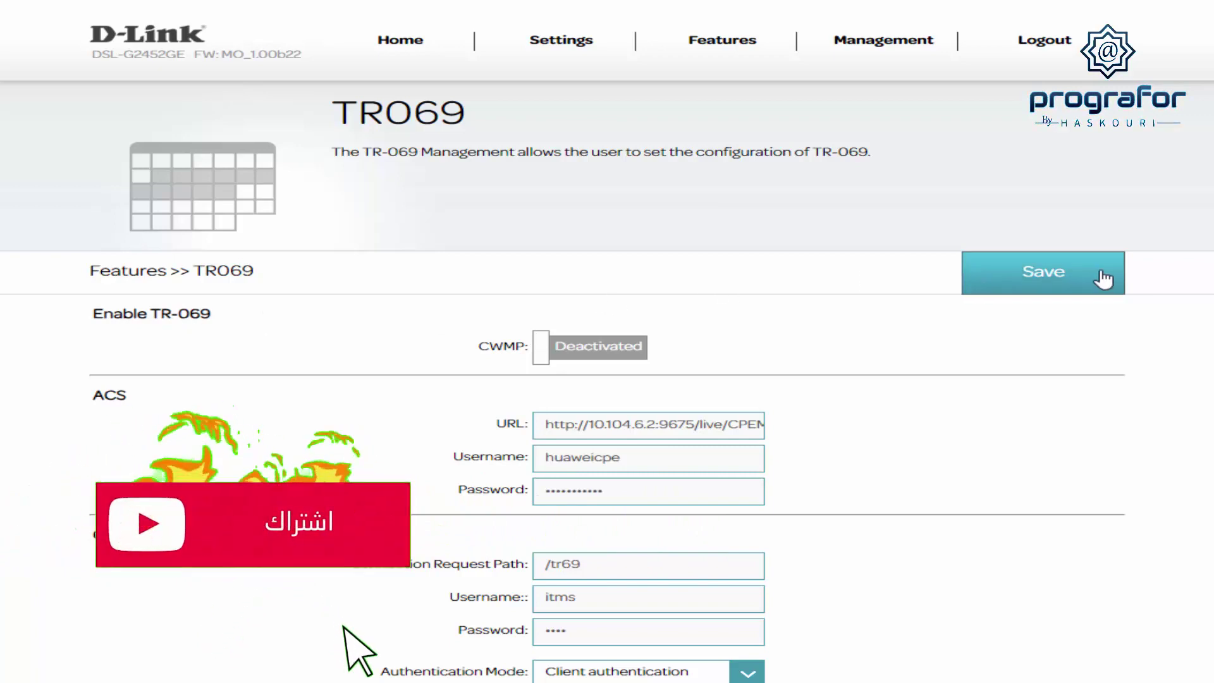
pyautogui.click(1039, 286)
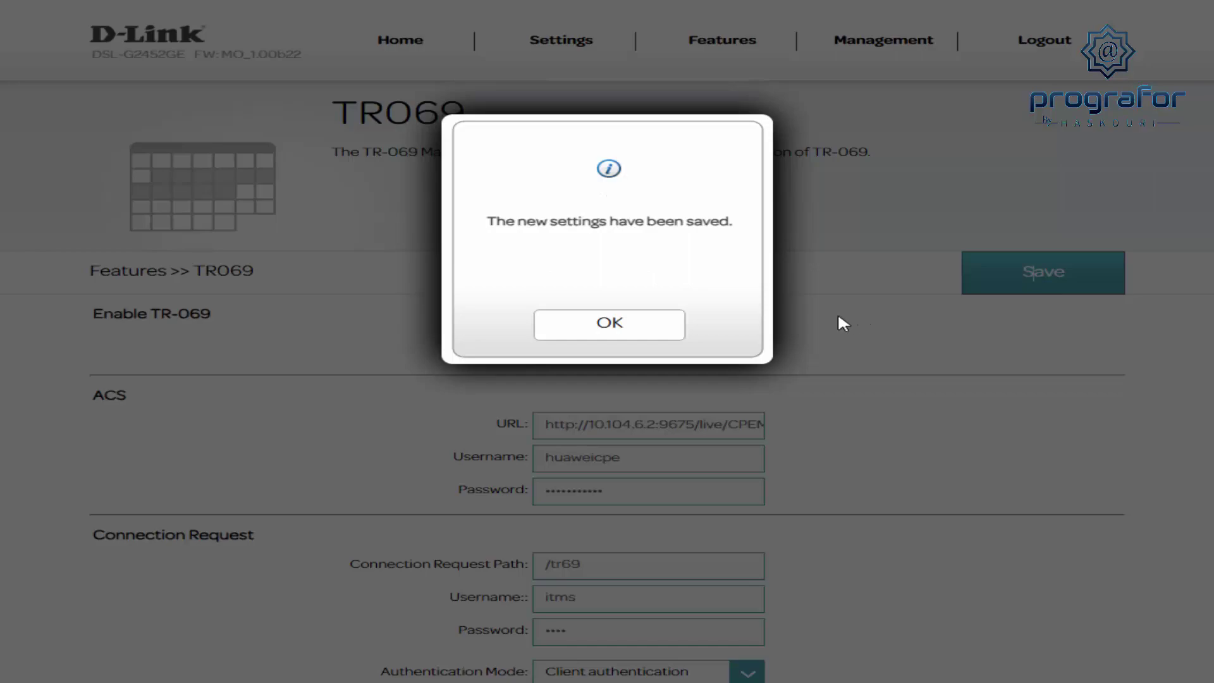
pyautogui.click(650, 330)
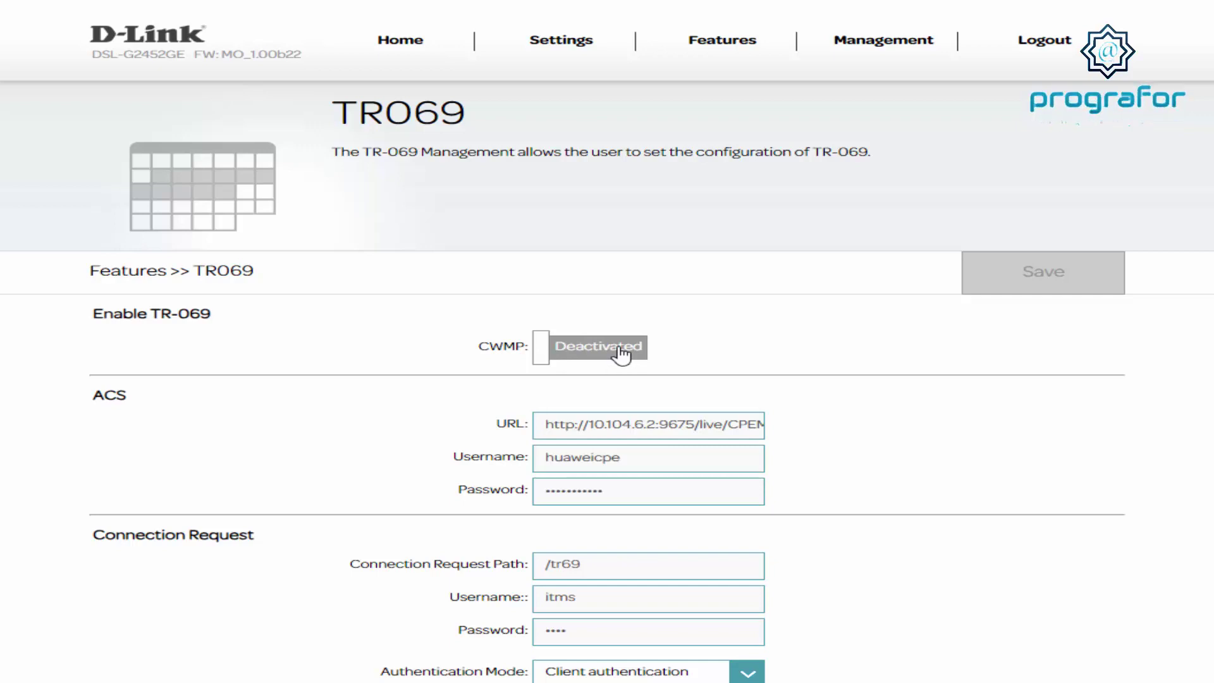
# Step: Open the ACL feature settings and choose ACL rule index 1
pyautogui.moveTo(722, 48)
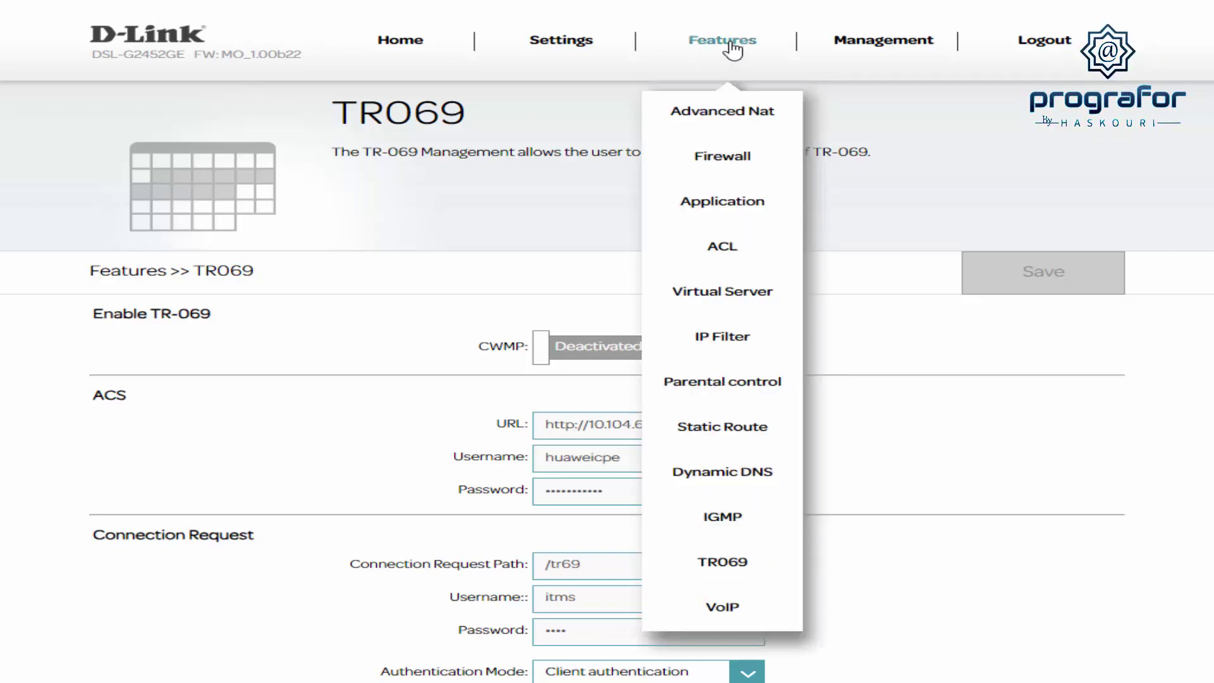
pyautogui.click(729, 253)
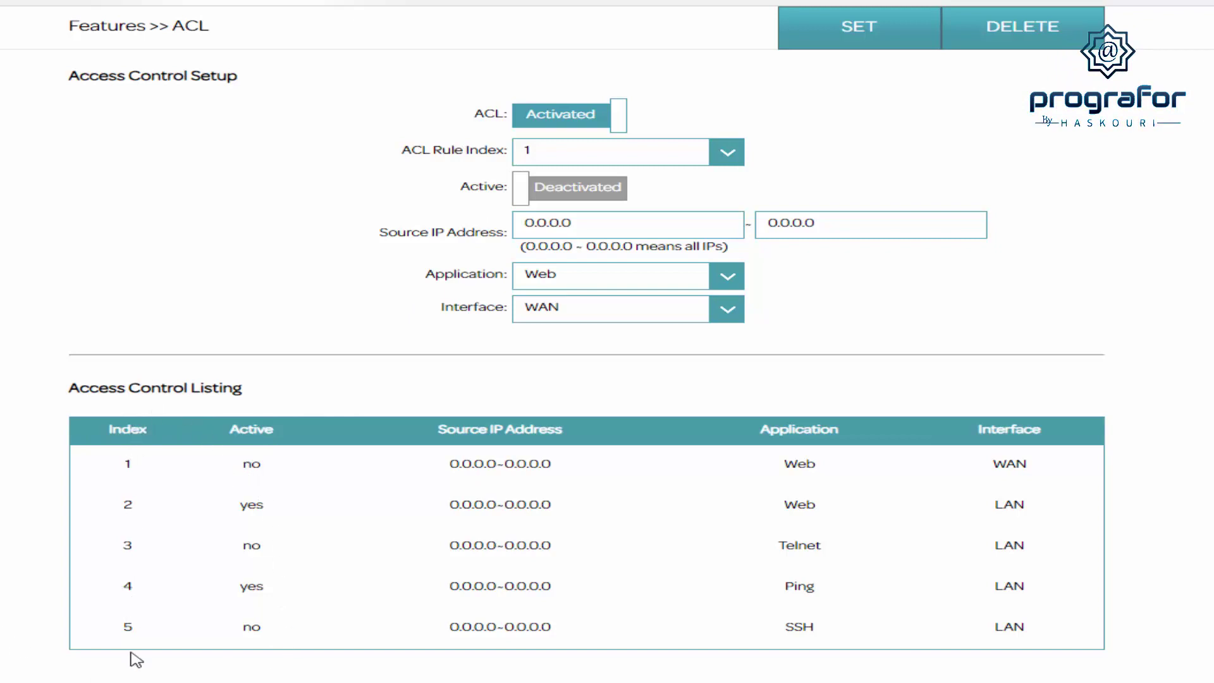
pyautogui.click(728, 153)
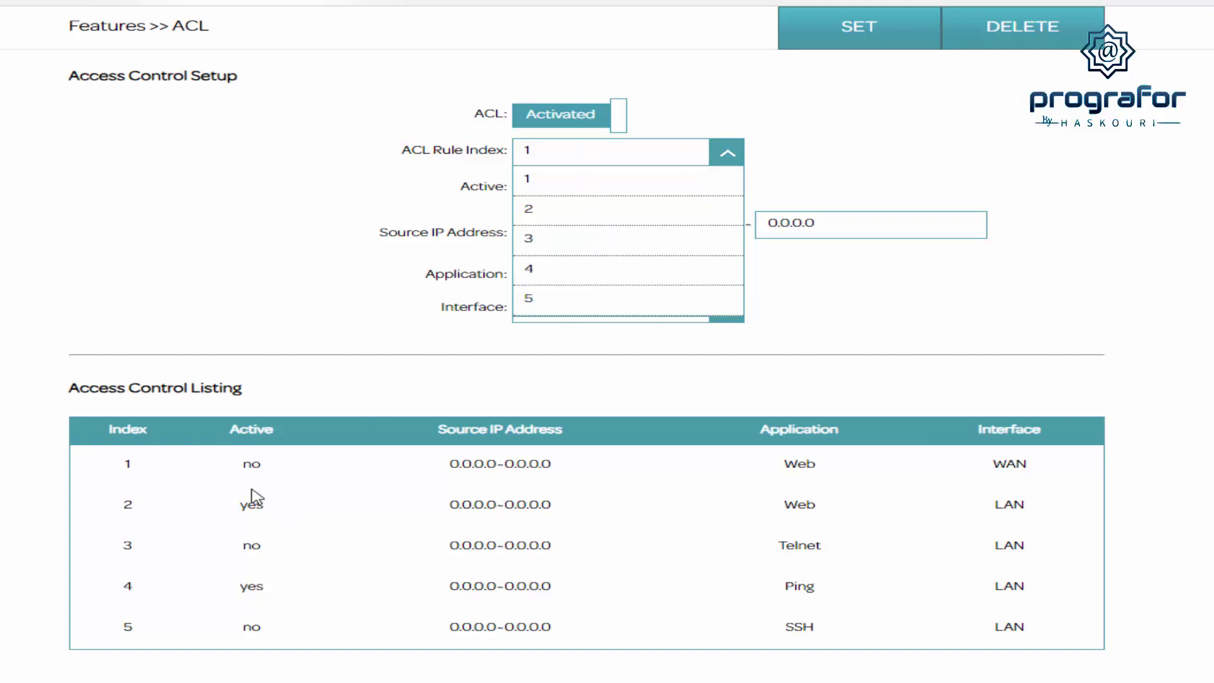
pyautogui.click(667, 193)
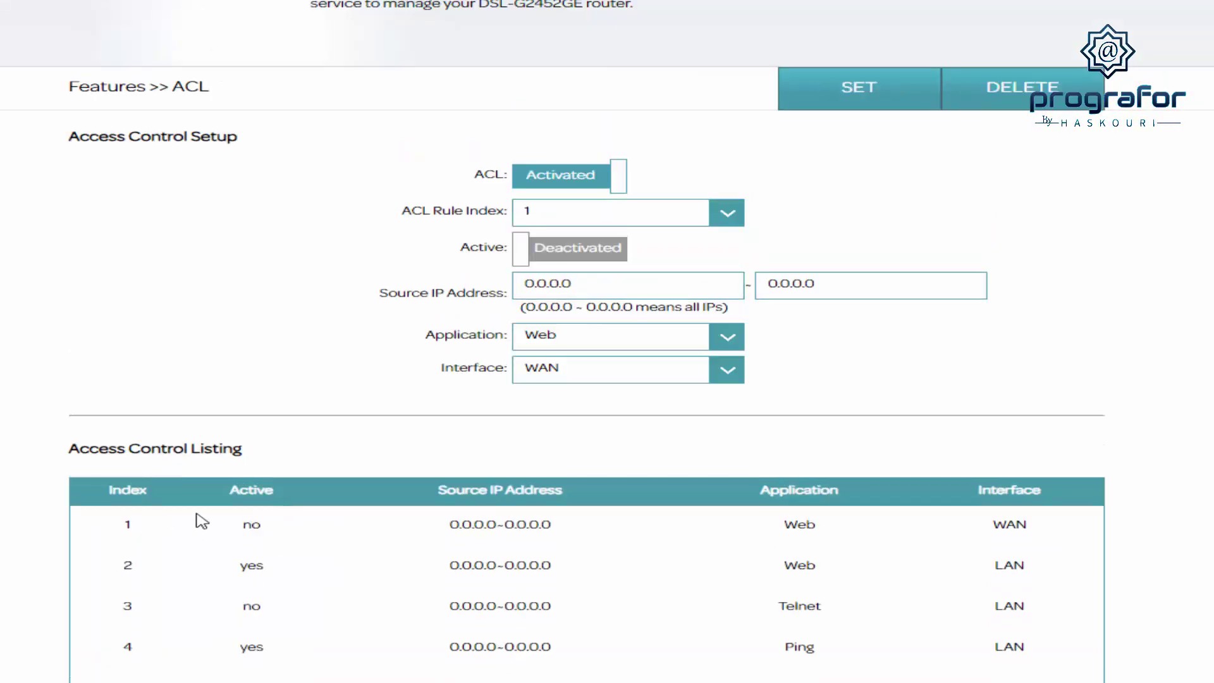
# Step: View ACL rule 2 for comparison, return to rule index 1 and switch that rule to Activated
pyautogui.scroll(-1, 274, 526)
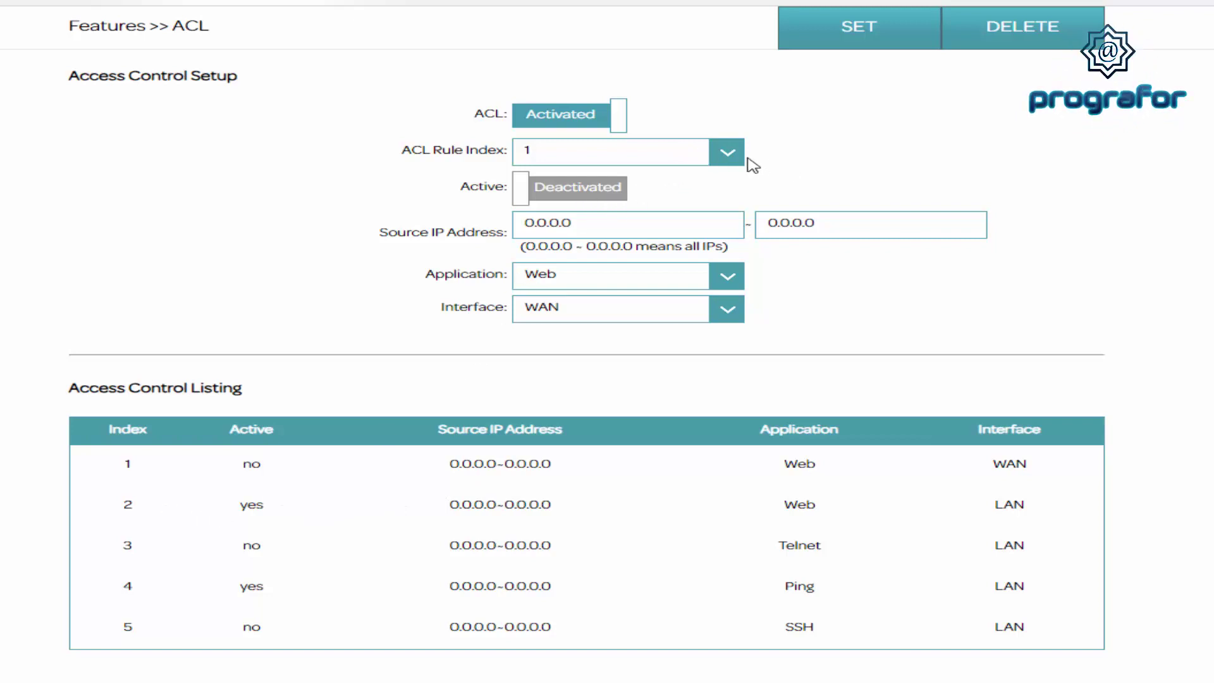
pyautogui.click(728, 153)
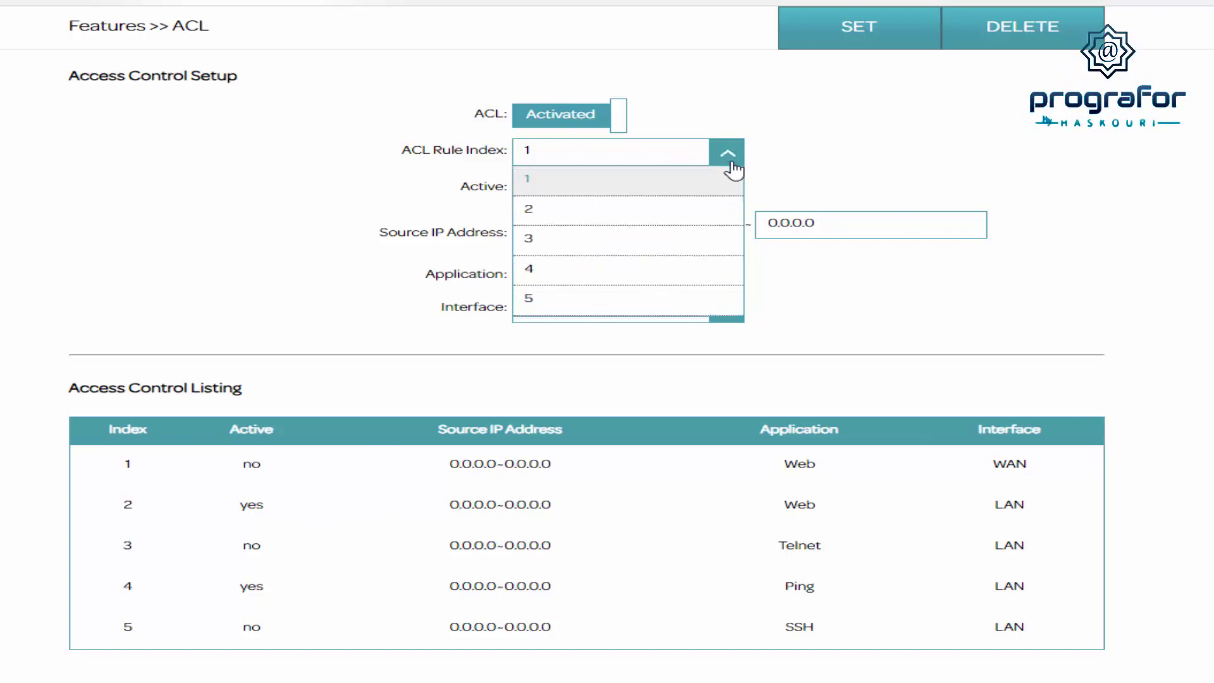
pyautogui.click(543, 207)
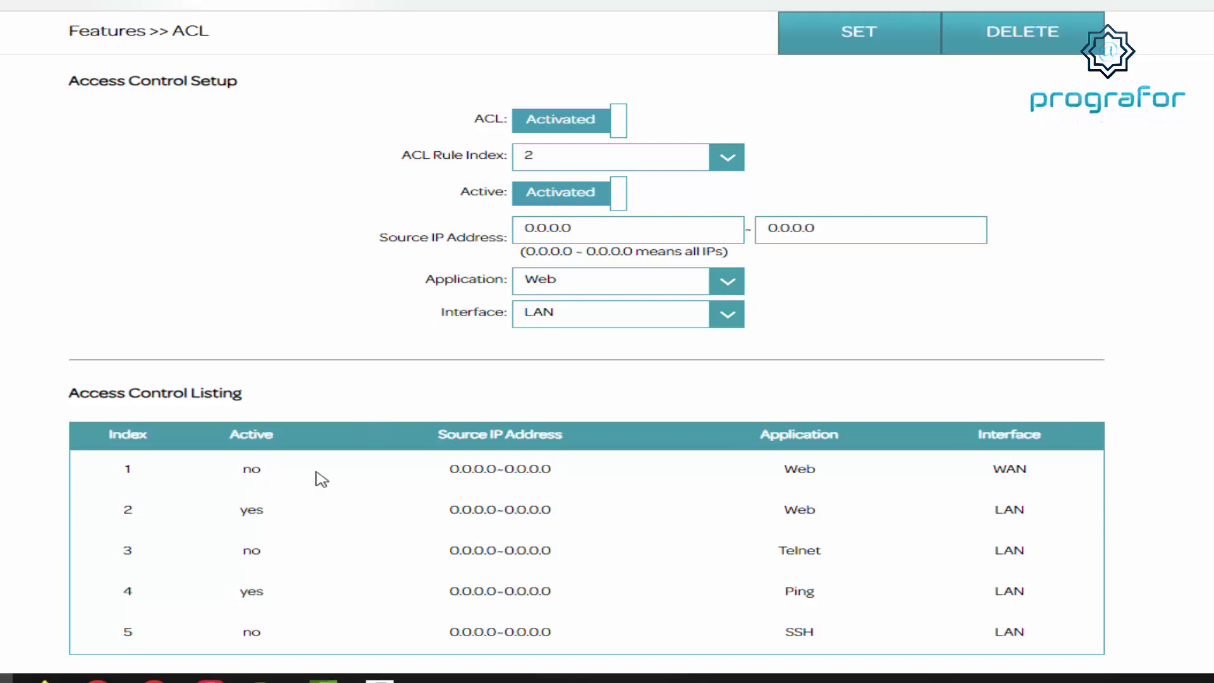
pyautogui.click(726, 157)
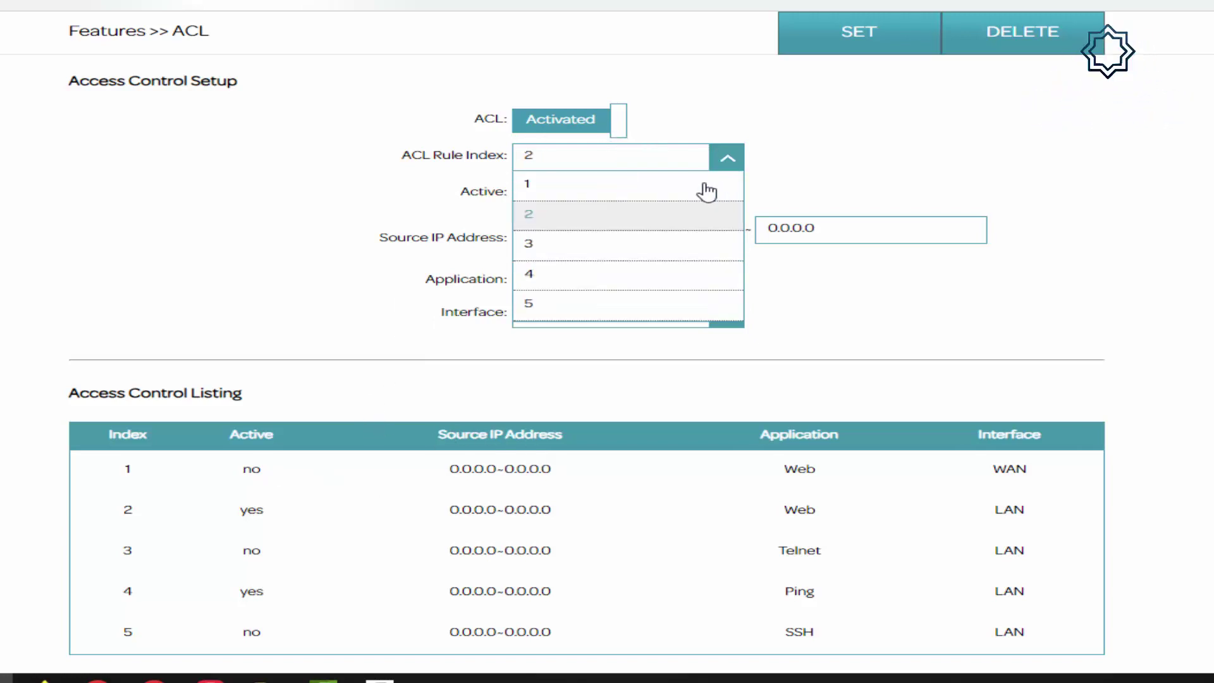
pyautogui.click(661, 193)
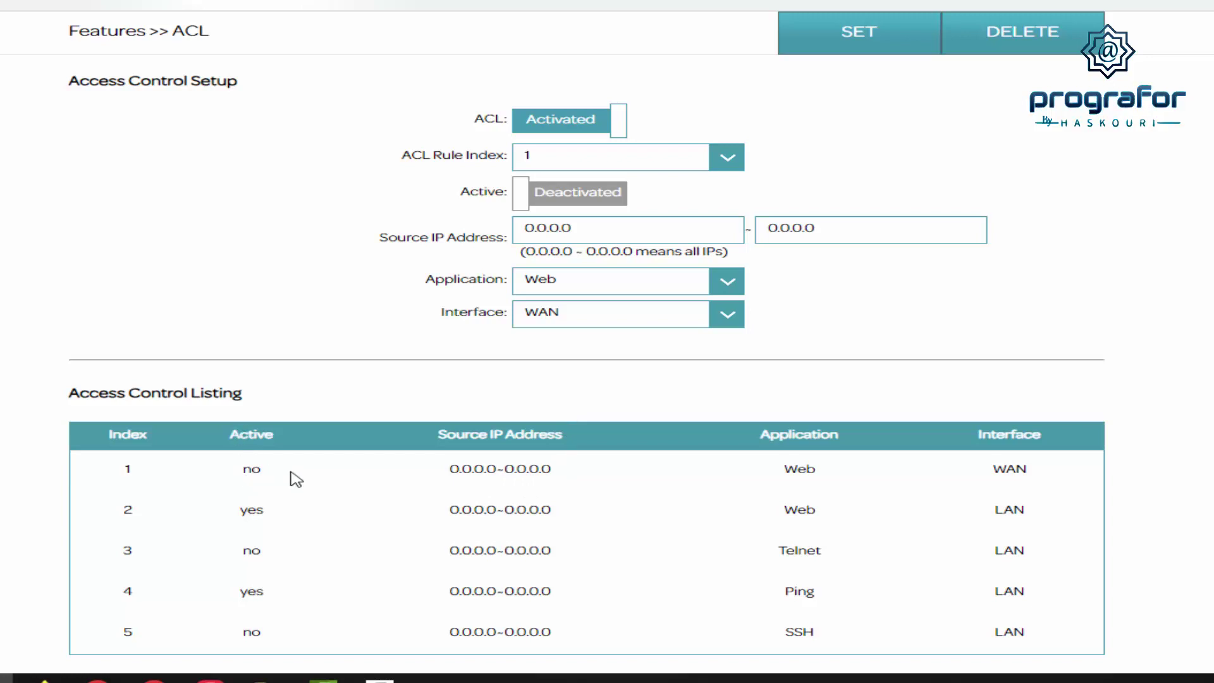
pyautogui.click(590, 200)
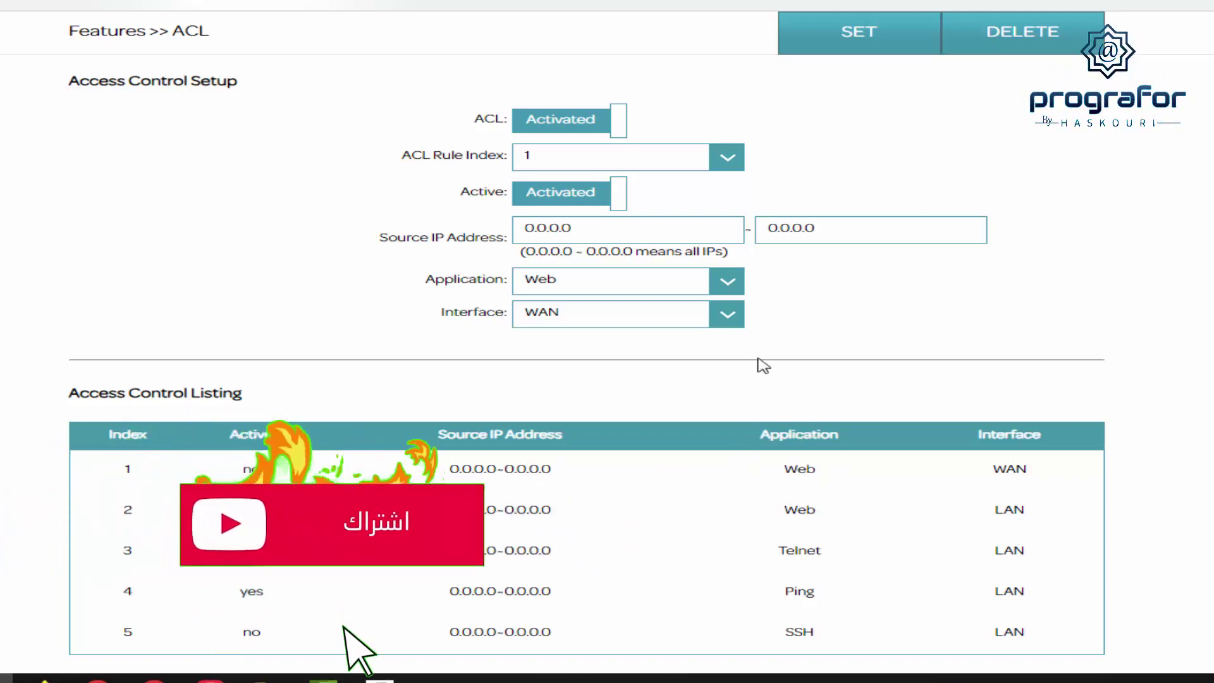
# Step: Review the application and interface options for ACL rule 1, choosing Web and WAN
pyautogui.click(724, 282)
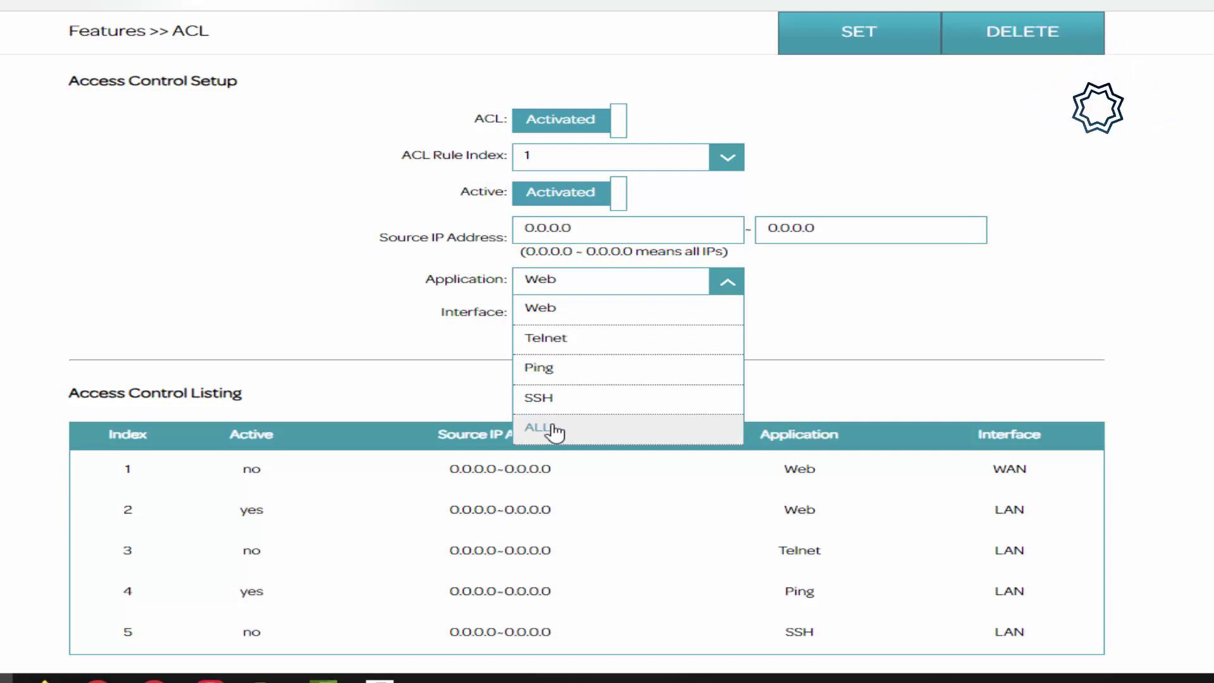
pyautogui.click(547, 322)
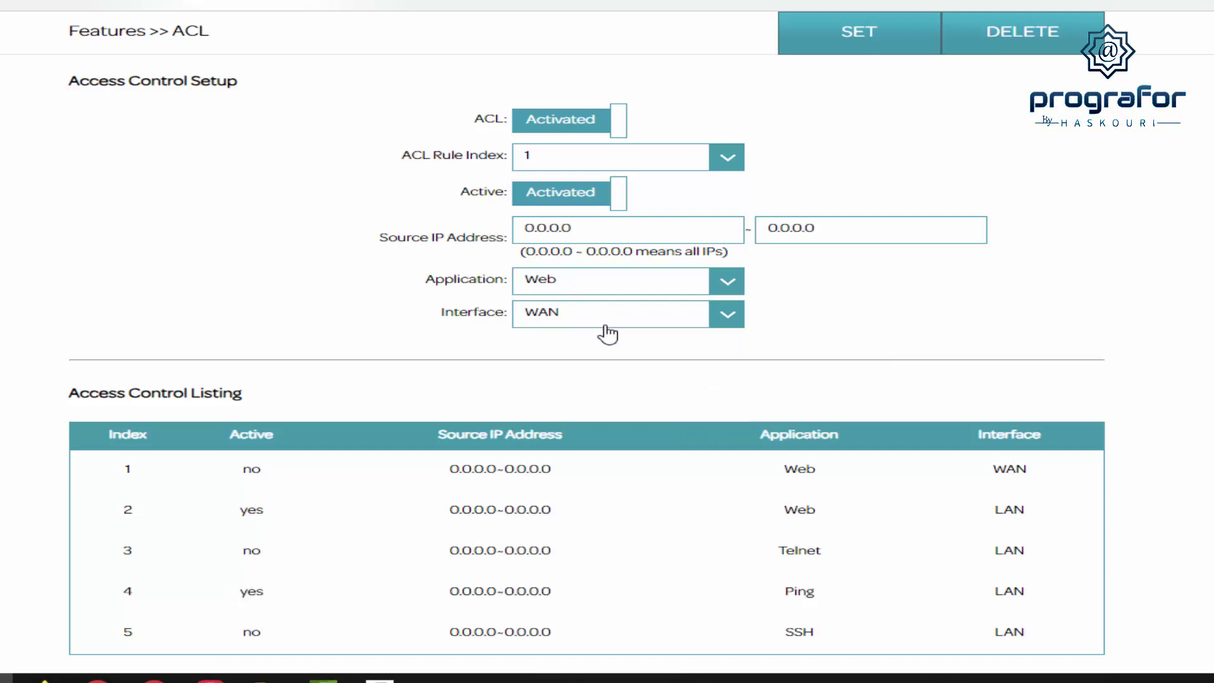
pyautogui.click(735, 320)
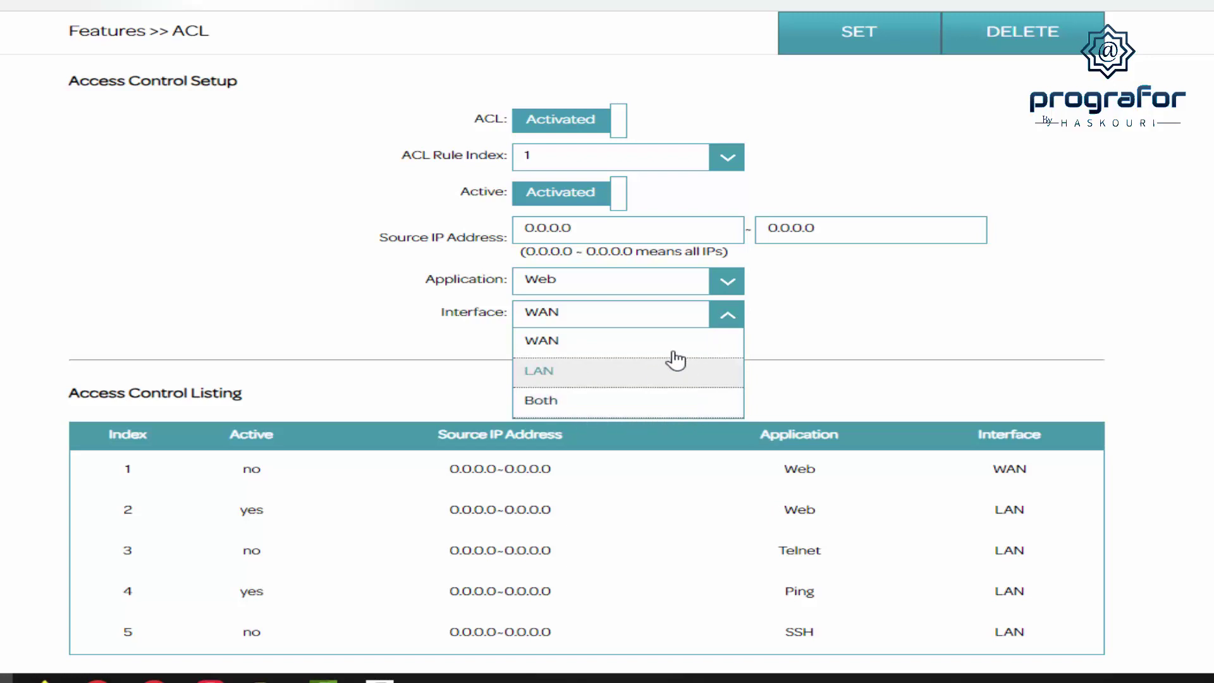
pyautogui.click(598, 349)
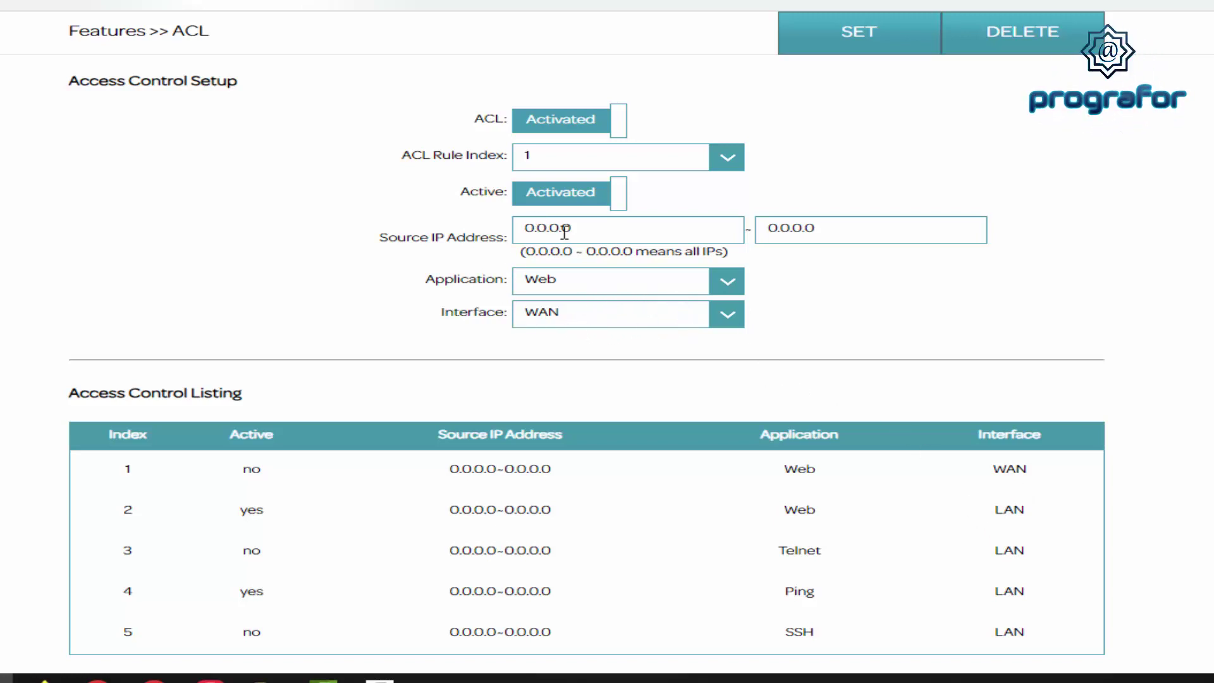
# Step: Keep the source IP range at 0.0.0.0 to 0.0.0.0 and apply ACL rule 1
pyautogui.click(513, 231)
pyautogui.doubleClick(513, 231)
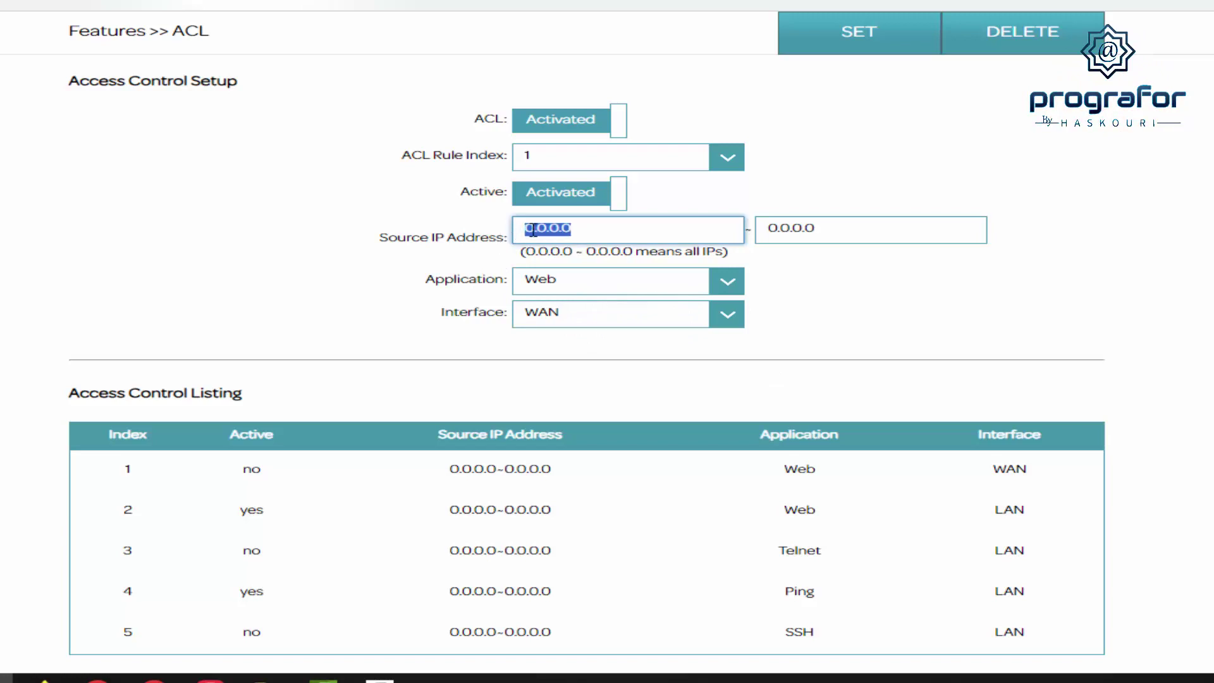
pyautogui.click(595, 237)
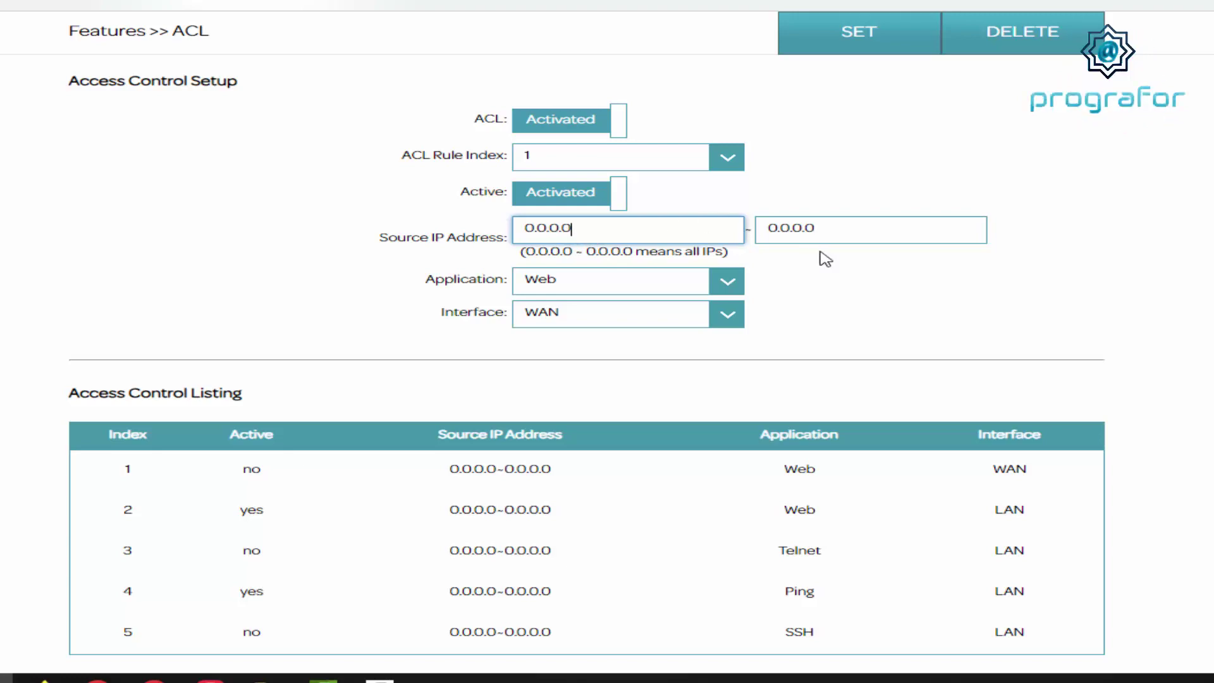
pyautogui.click(878, 50)
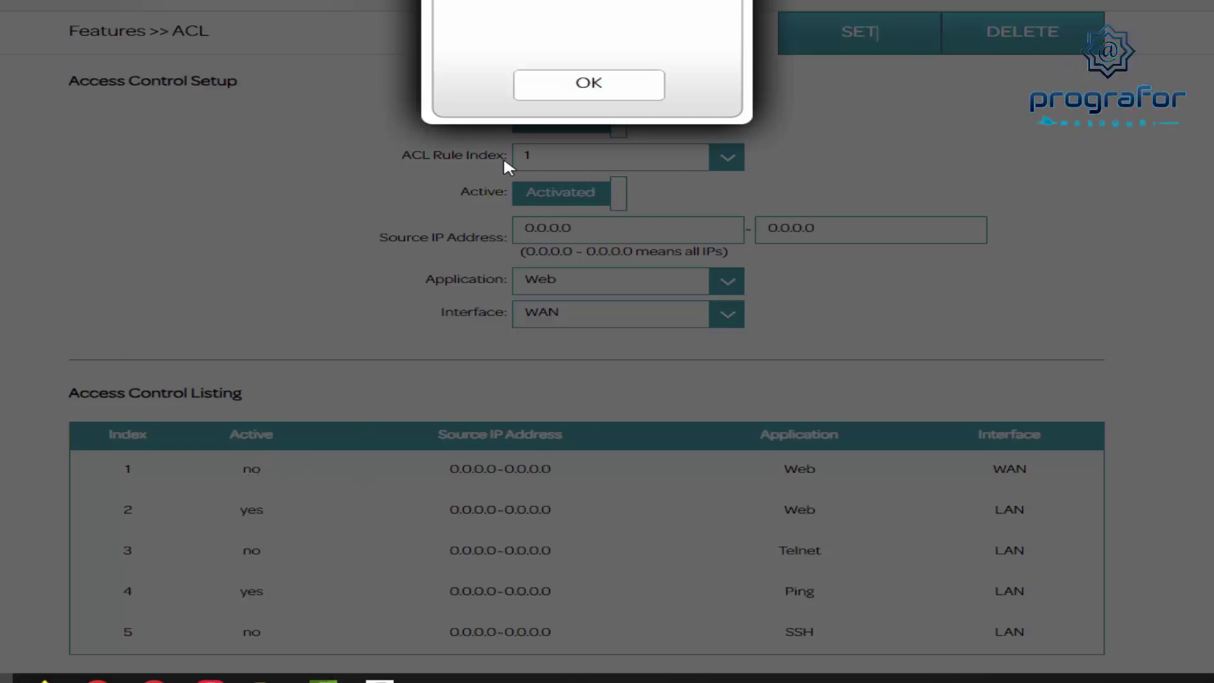
pyautogui.click(558, 97)
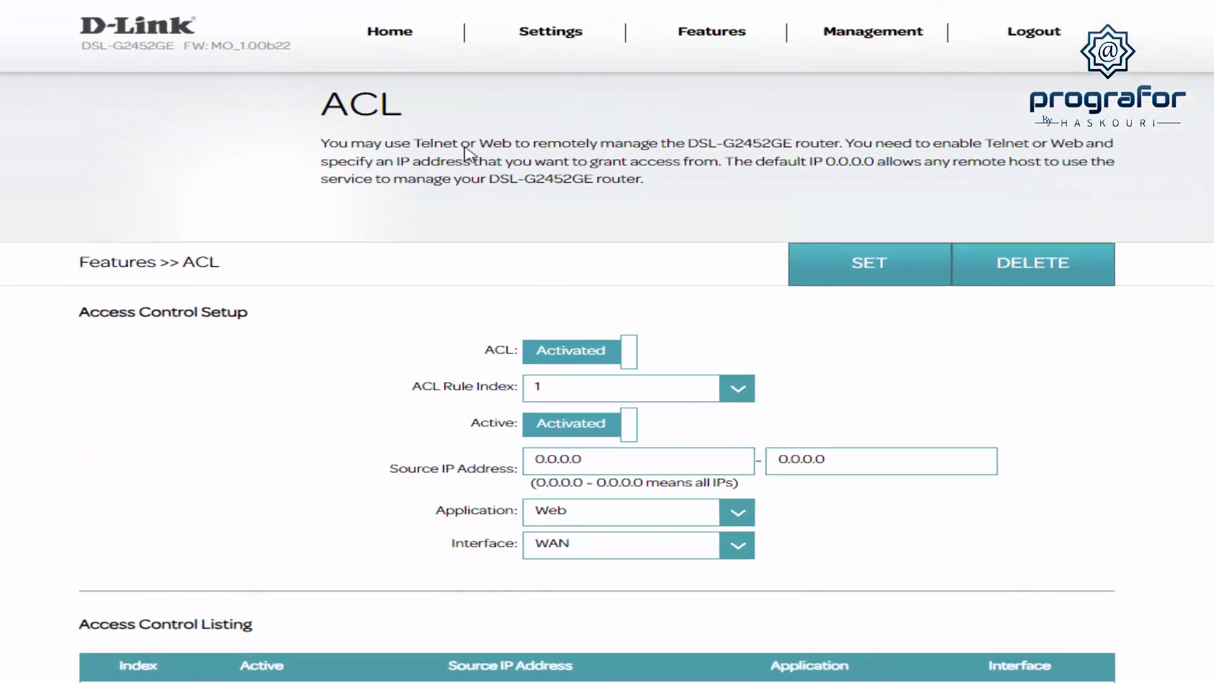
# Step: Go to the router's home page and copy the WAN IP address from the IPv4 details
pyautogui.click(395, 53)
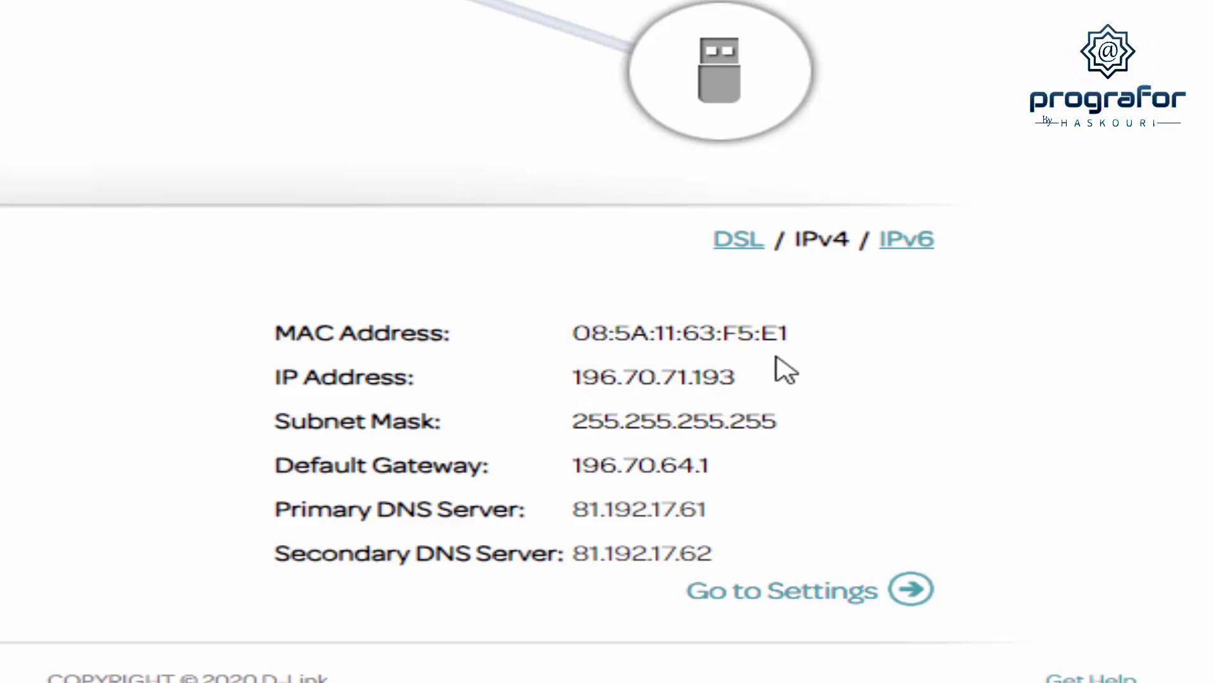
pyautogui.doubleClick(697, 382)
pyautogui.rightClick(695, 380)
pyautogui.click(733, 405)
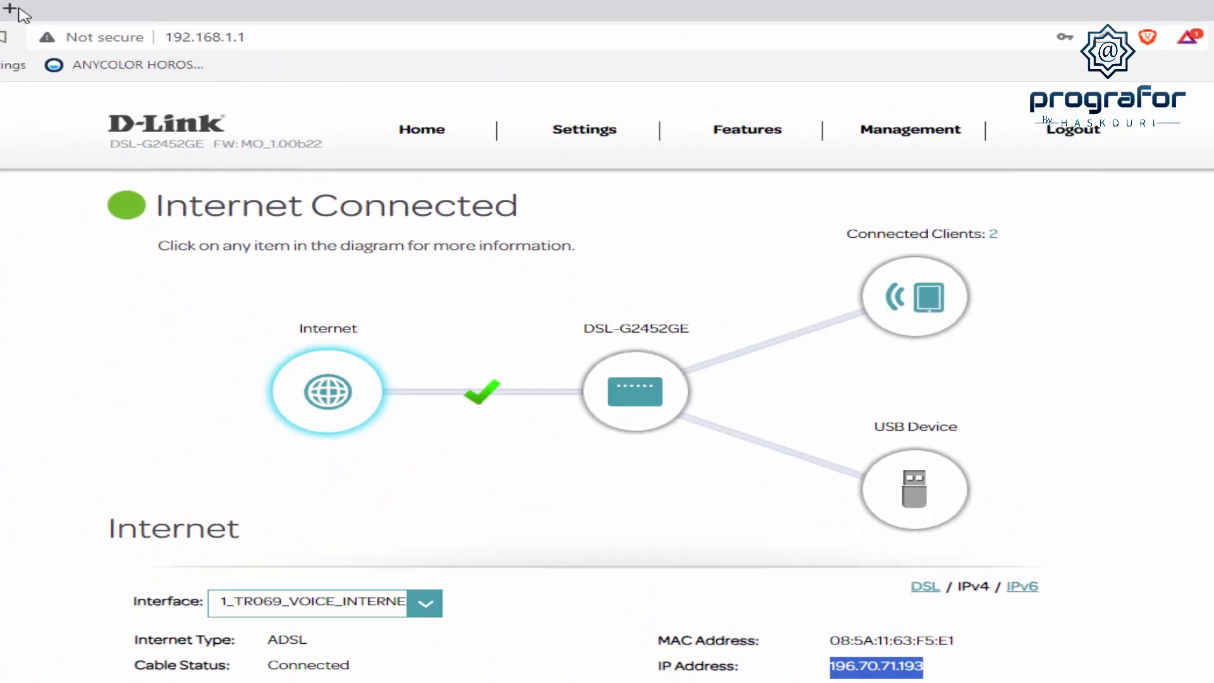
# Step: Paste the copied IP address 196.70.71.193 into a new browser tab and load it
pyautogui.click(19, 11)
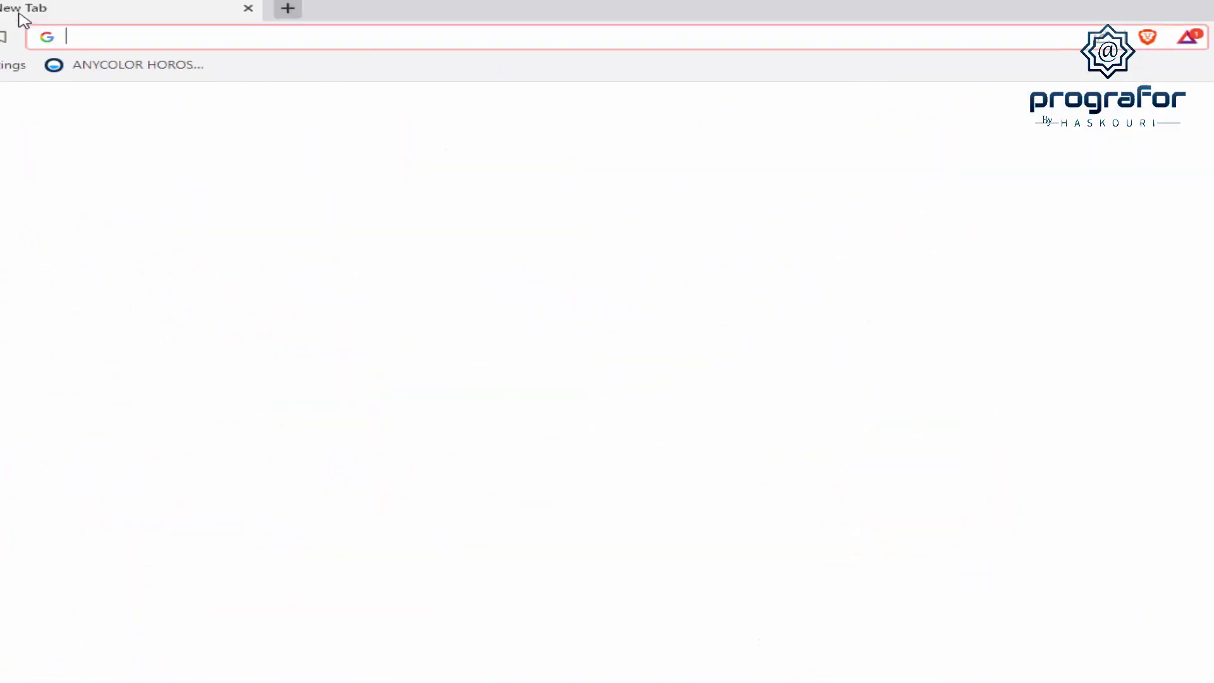
pyautogui.rightClick(104, 36)
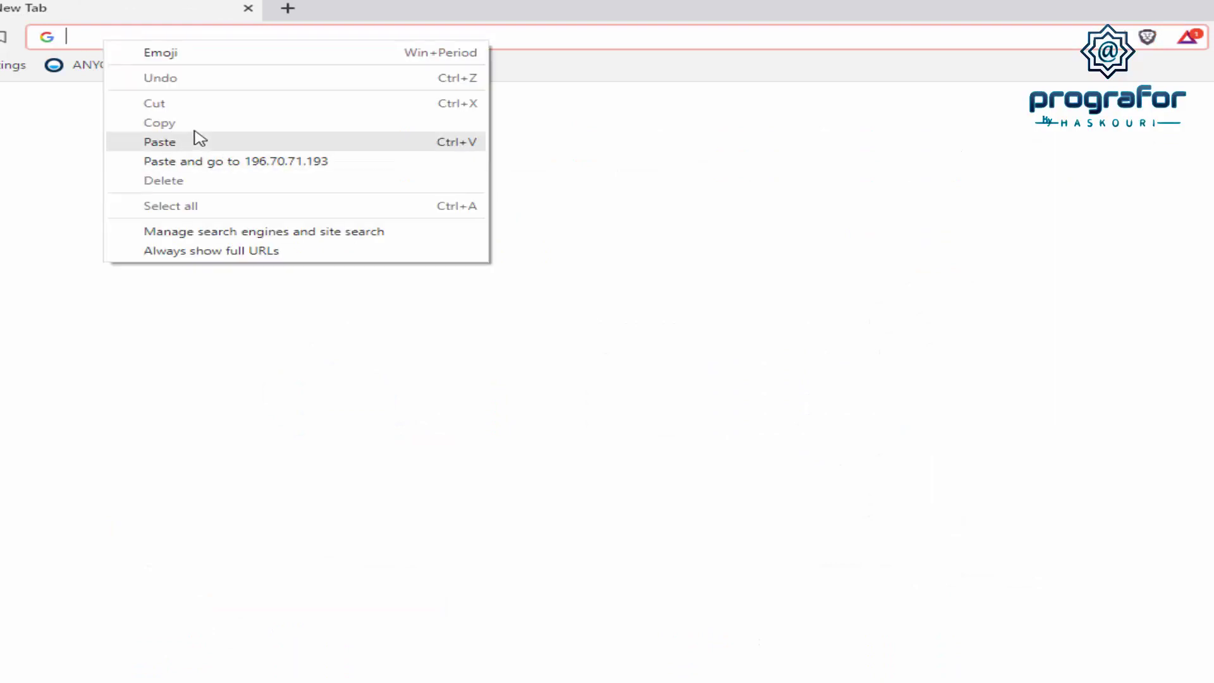
pyautogui.click(193, 143)
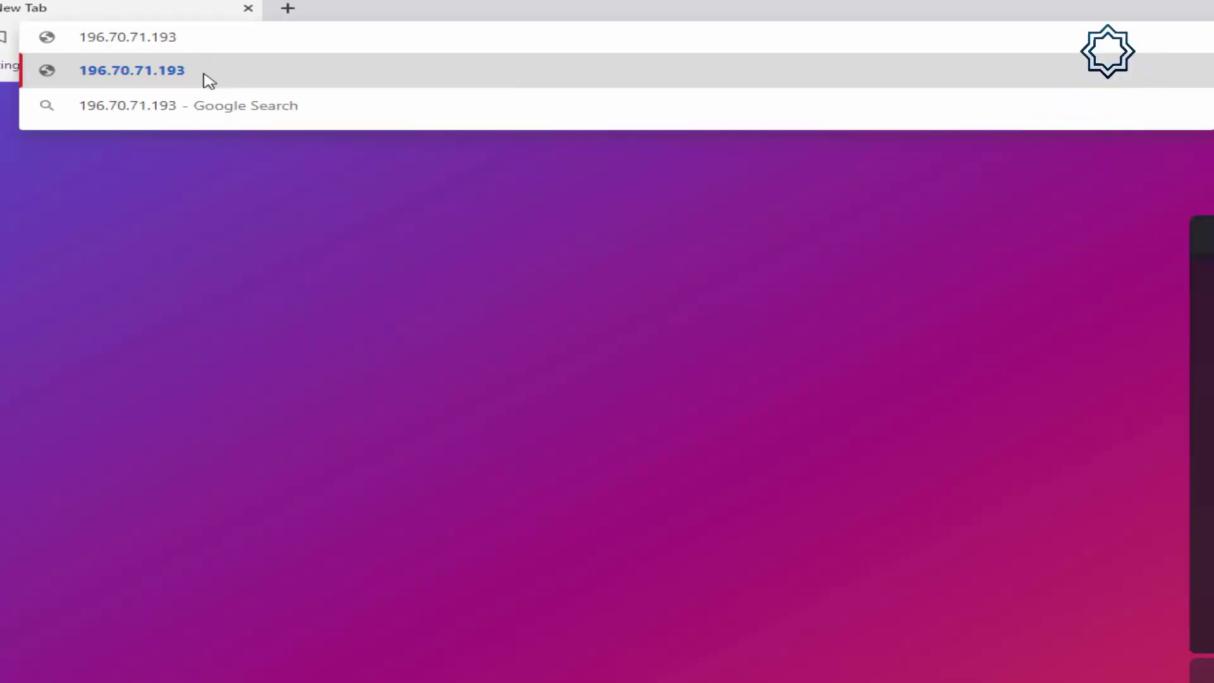
pyautogui.click(203, 75)
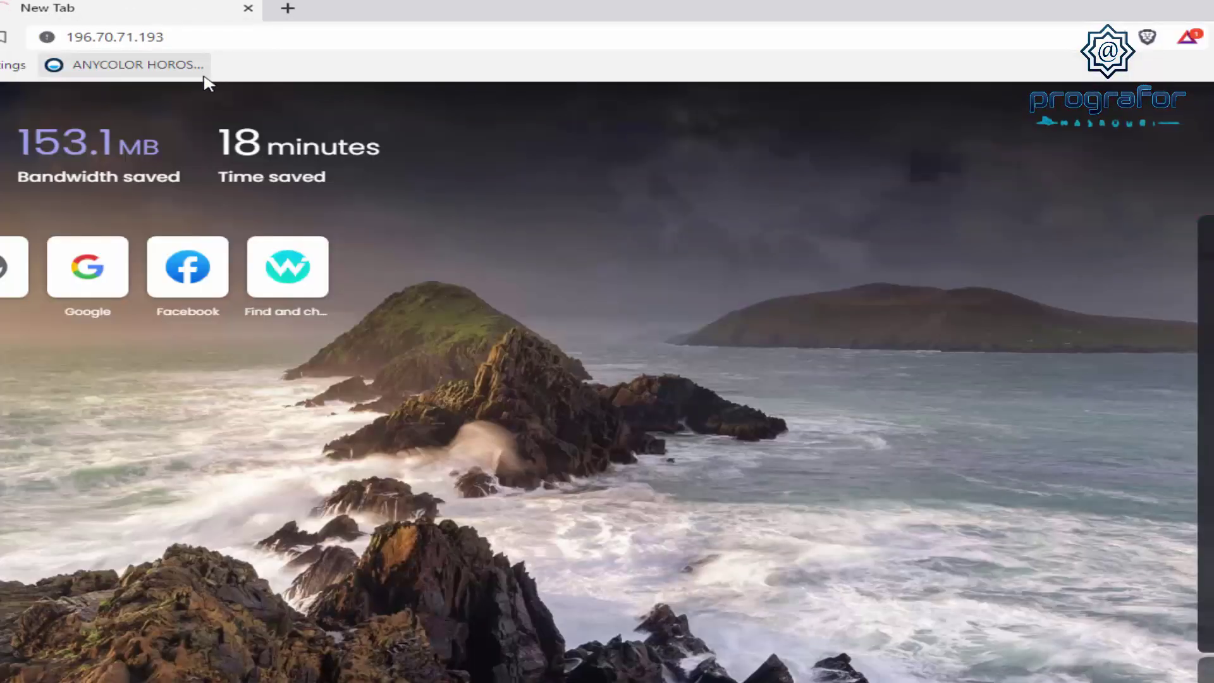